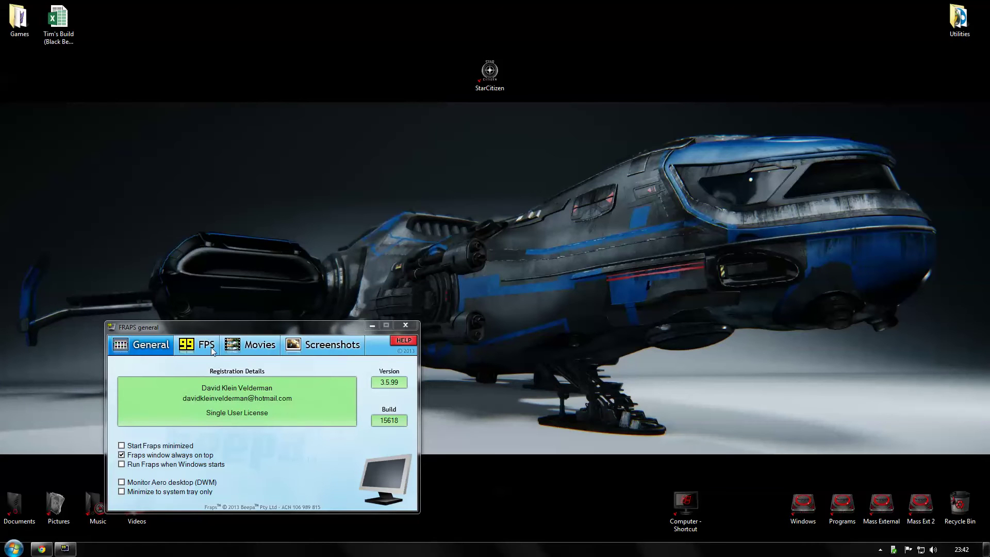
# Step: Review the FRAPS movie capture settings, including the save folder and frame rate, and minimize the window
pyautogui.moveTo(262, 336); pyautogui.dragTo(405, 235)
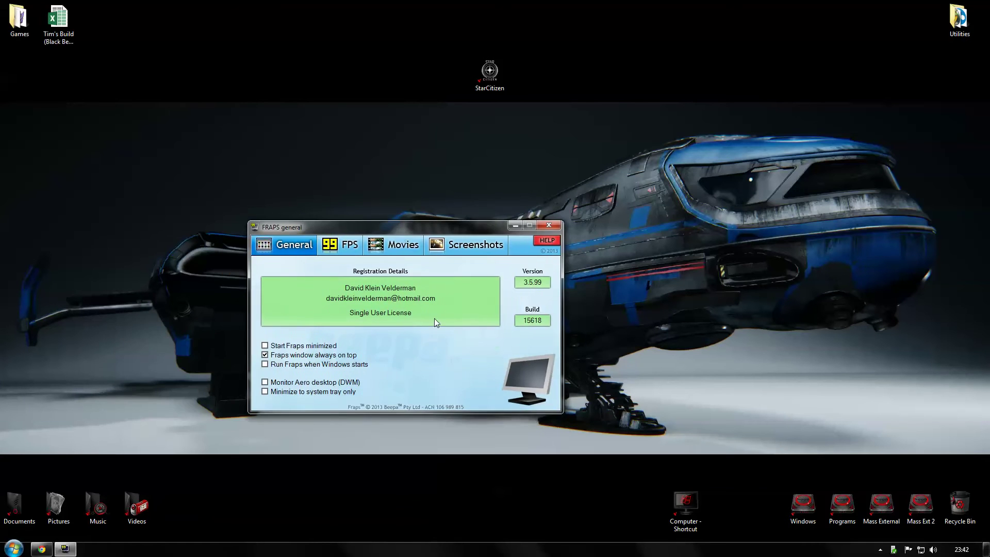
pyautogui.click(418, 246)
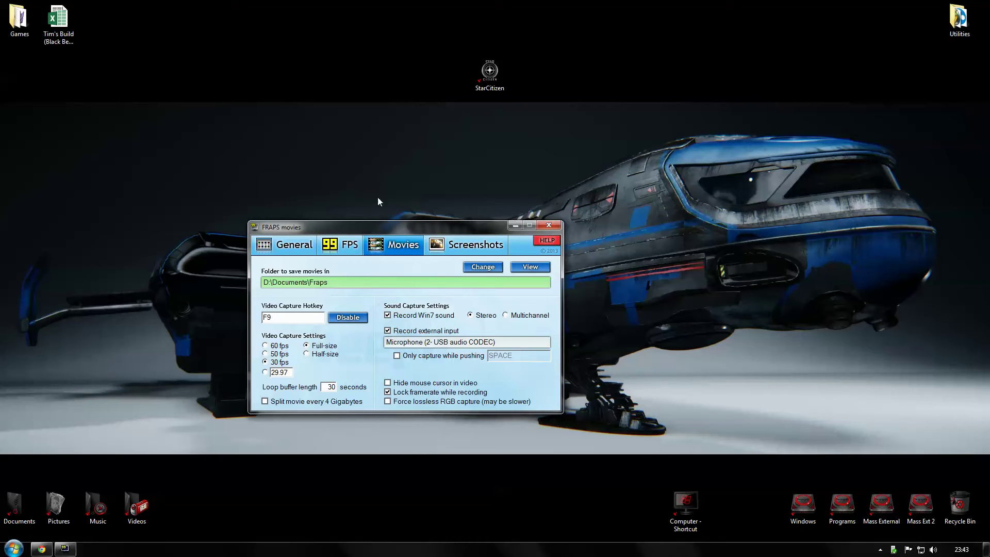
pyautogui.click(515, 226)
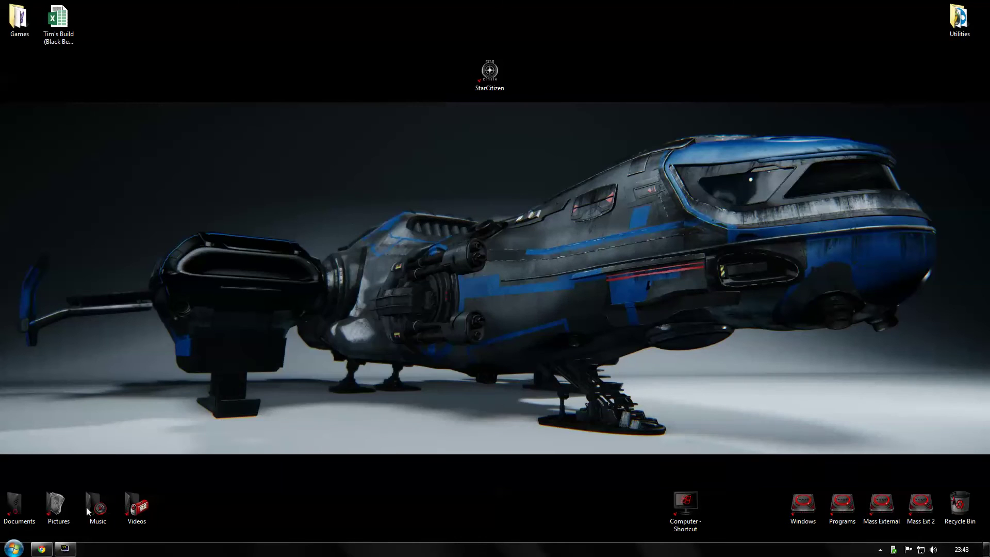
pyautogui.click(65, 548)
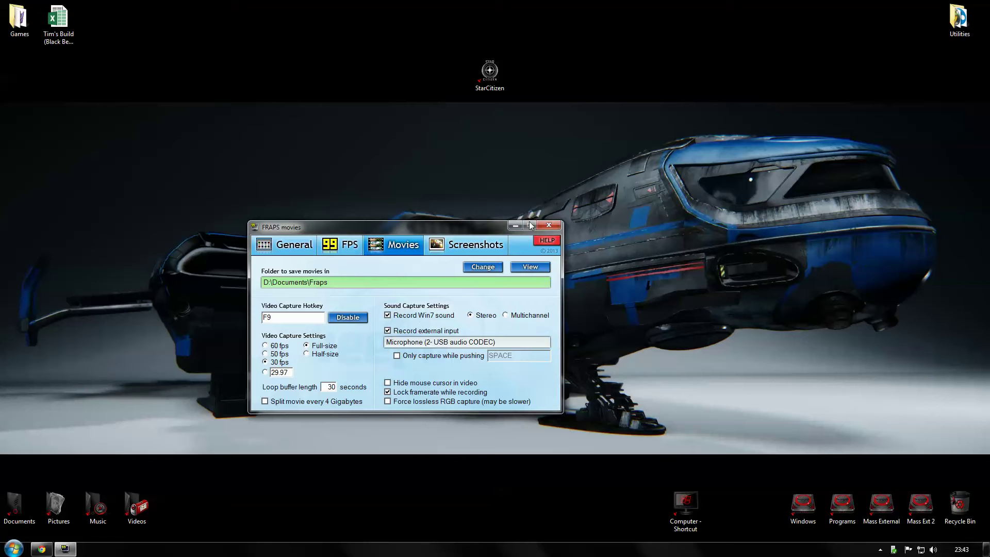
pyautogui.click(516, 228)
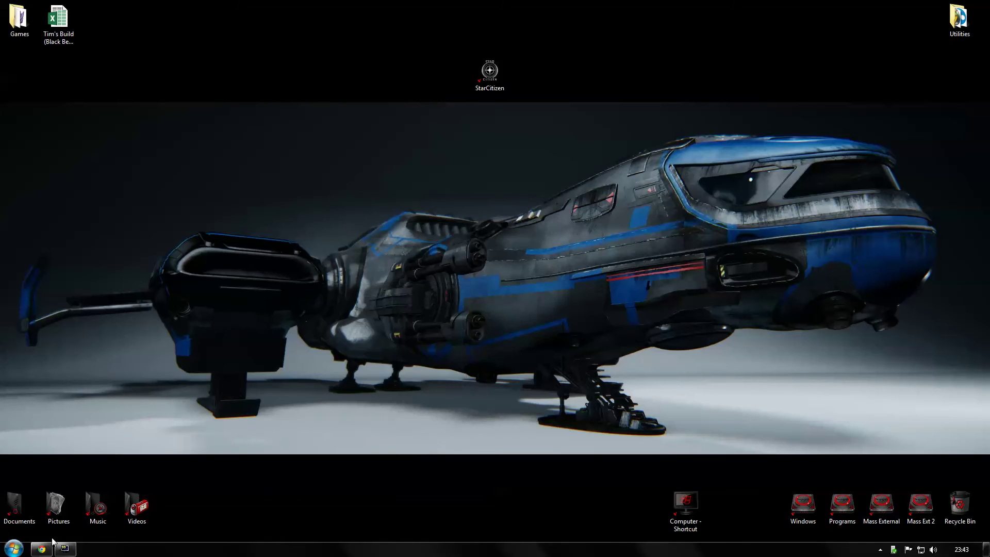
# Step: Open the Fraps folder in the Documents library and check it against the movie save folder set in FRAPS
pyautogui.doubleClick(16, 504)
pyautogui.doubleClick(155, 210)
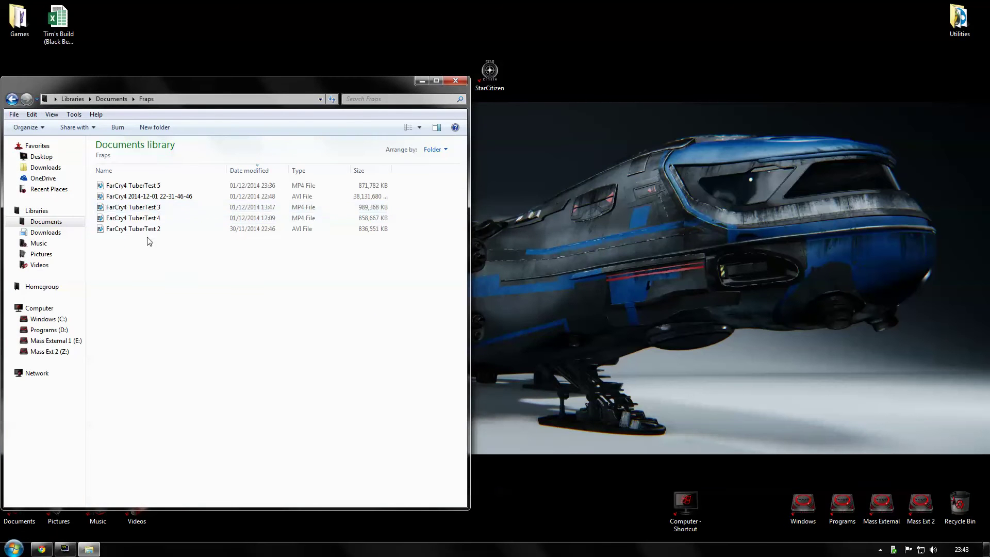
pyautogui.moveTo(292, 81); pyautogui.dragTo(322, 73)
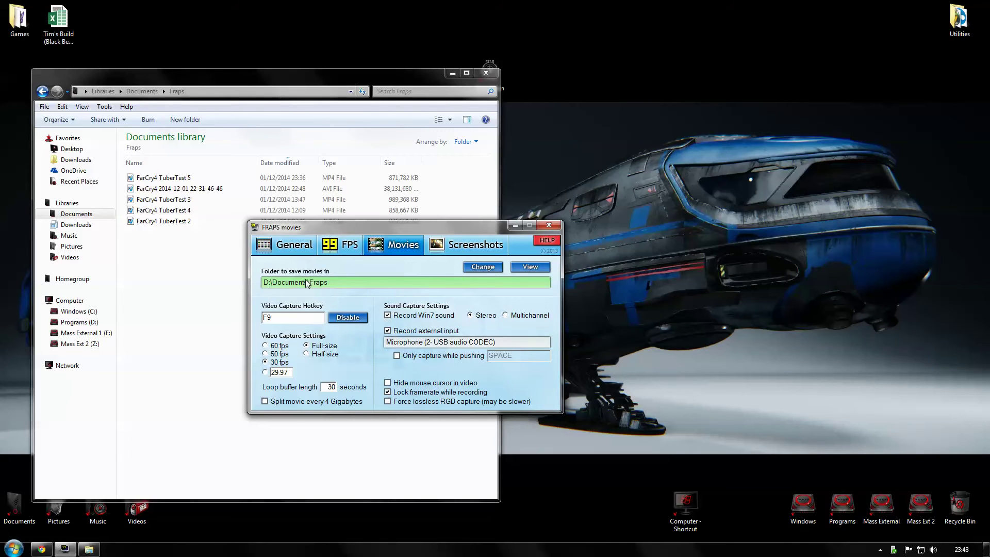
pyautogui.click(515, 226)
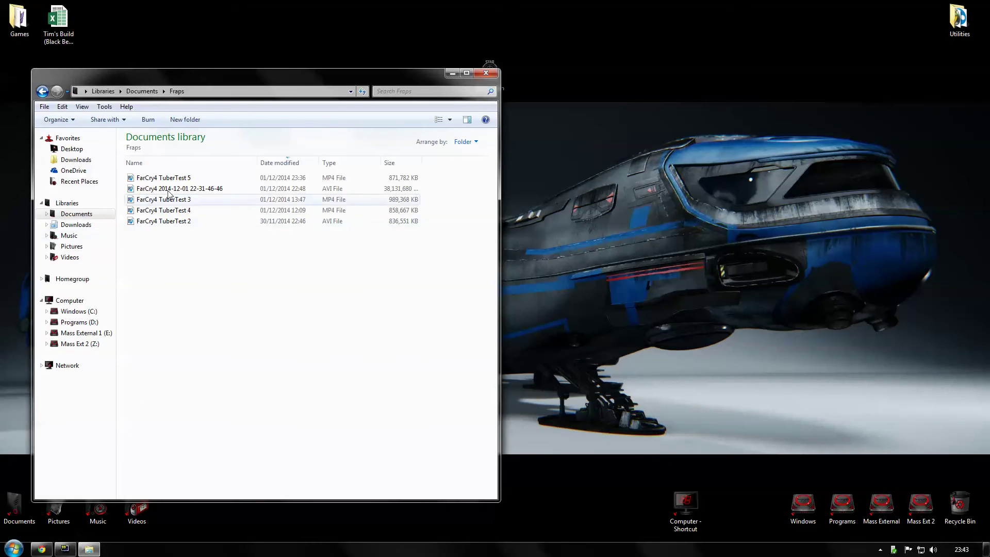
pyautogui.click(321, 189)
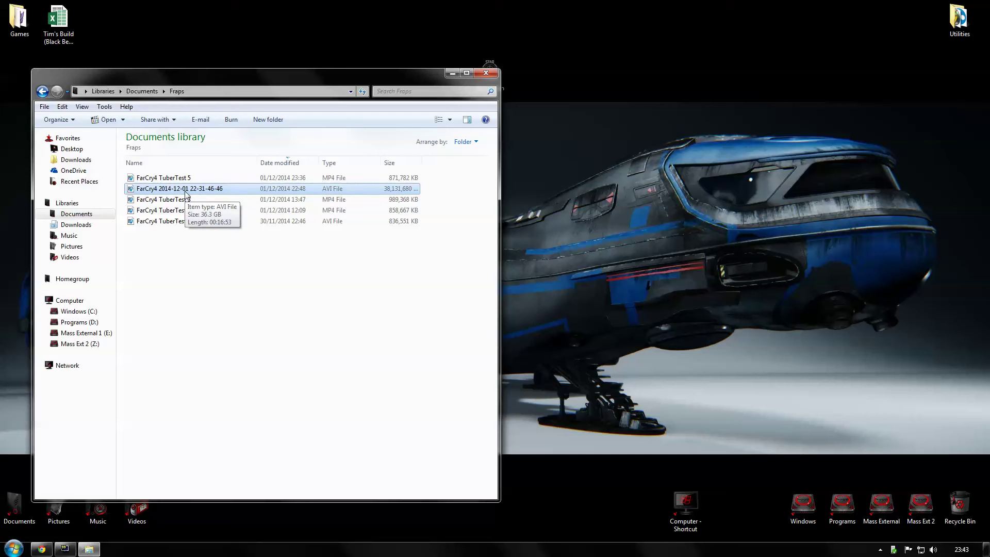
pyautogui.click(188, 178)
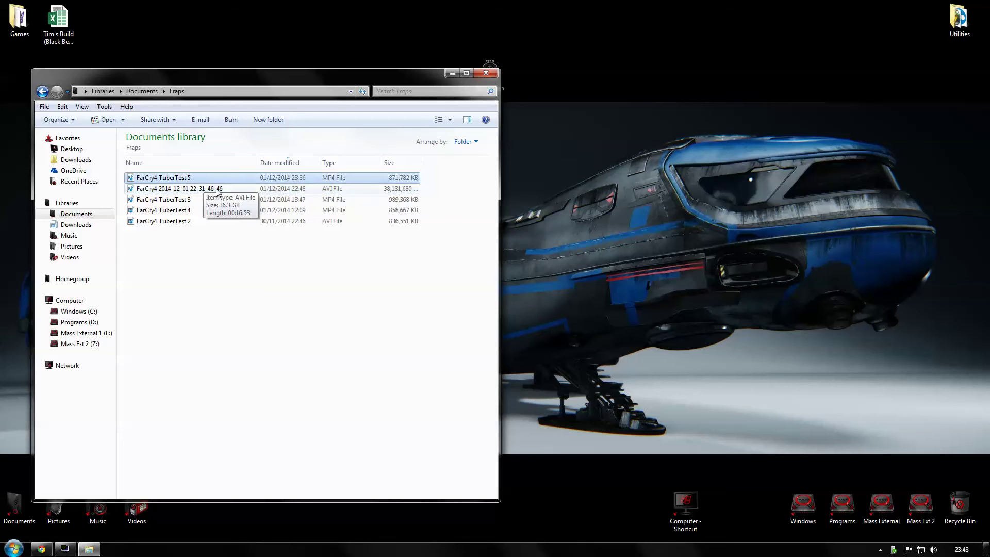
pyautogui.click(407, 189)
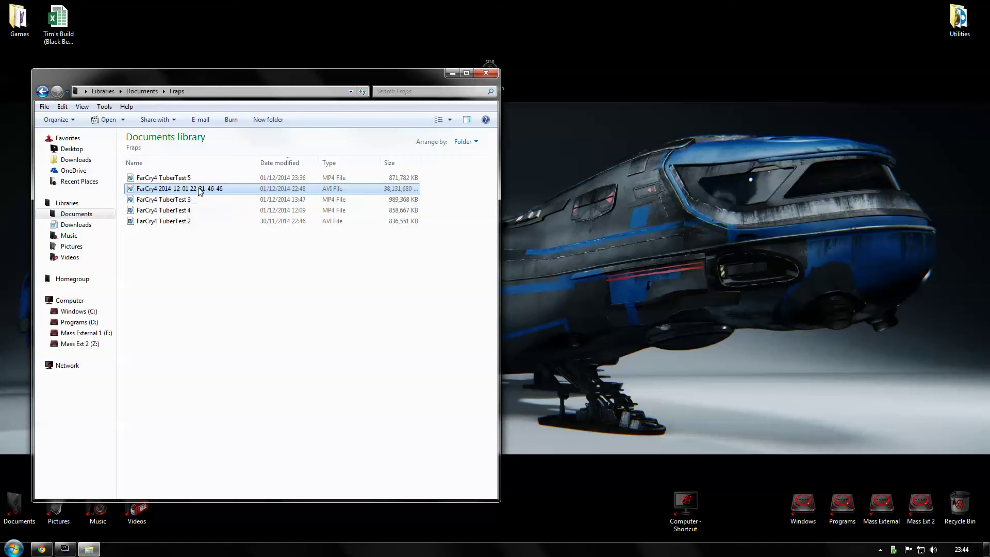
pyautogui.moveTo(200, 191)
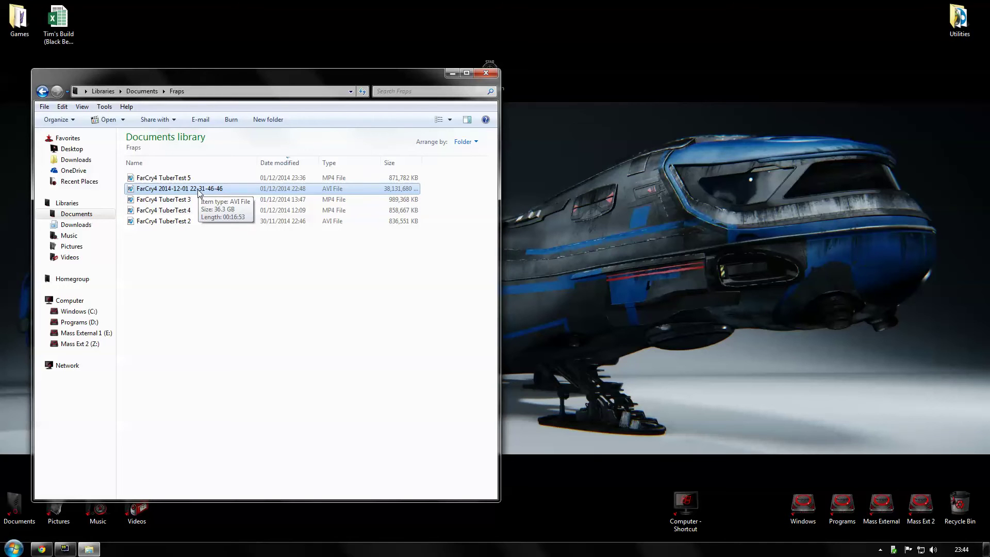
pyautogui.rightClick(199, 192)
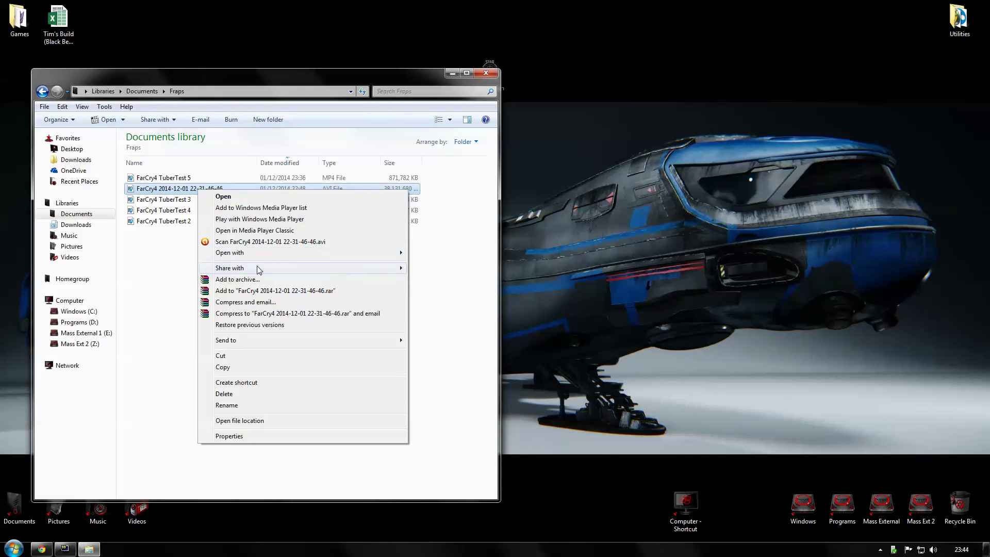
pyautogui.moveTo(269, 257)
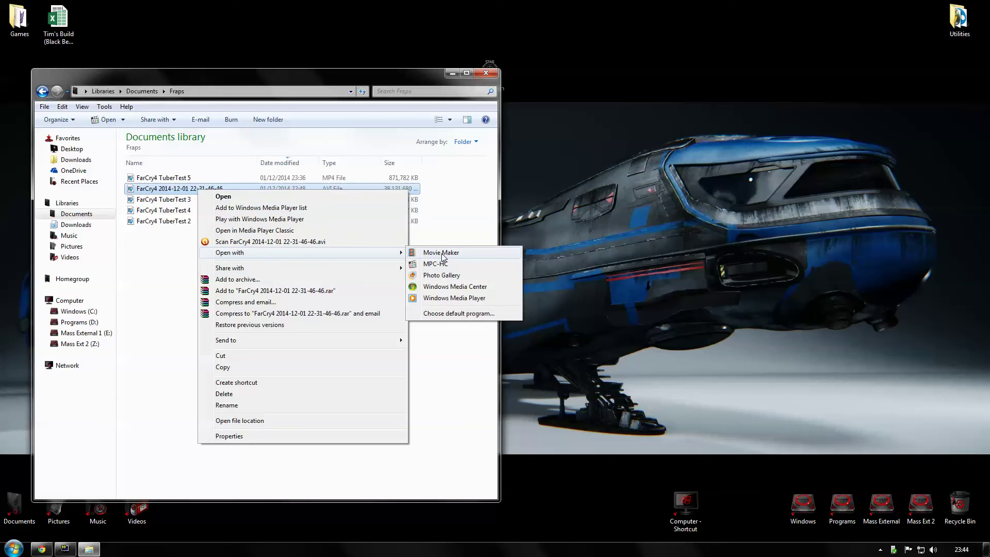
pyautogui.click(441, 253)
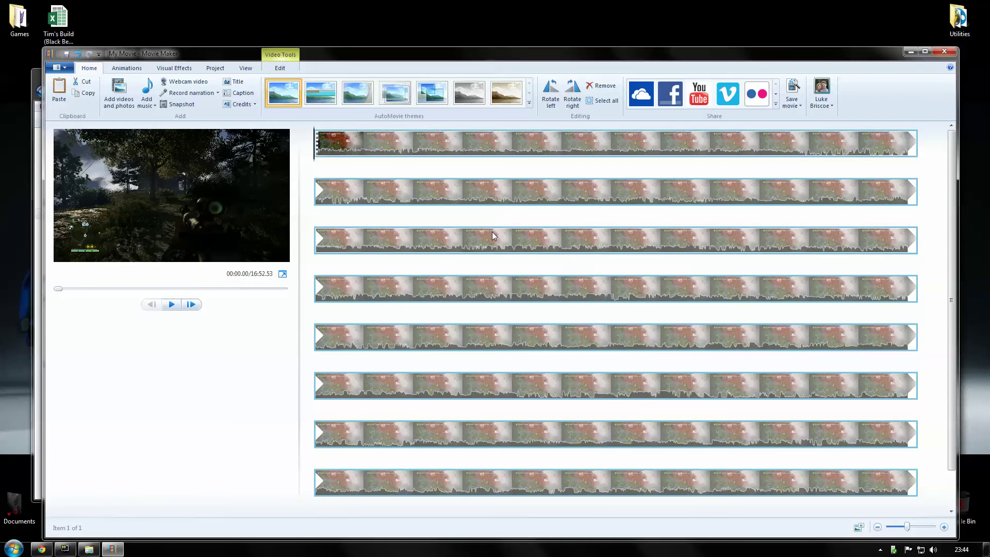
# Step: Move the Movie Maker window higher on the desktop and narrow the preview pane slightly
pyautogui.rightClick(465, 240)
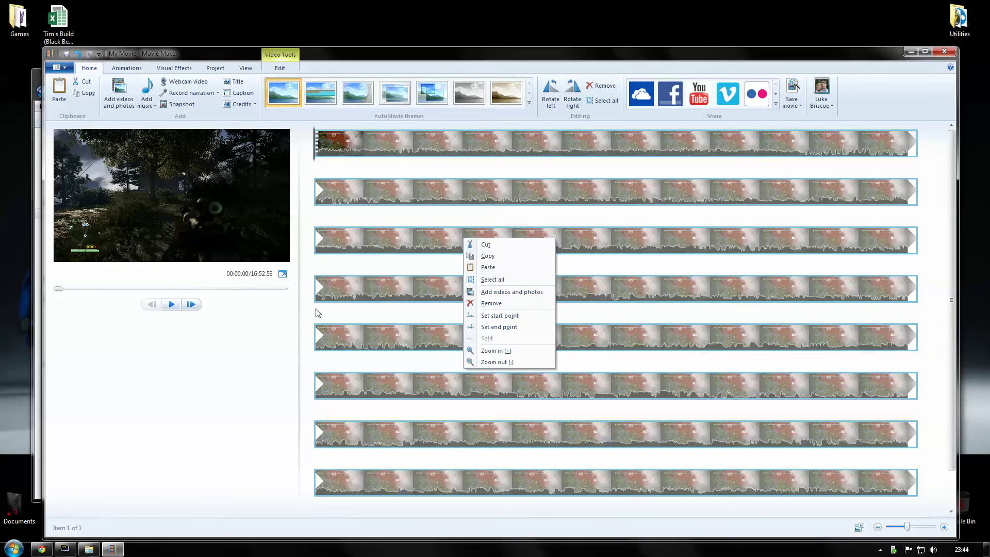
pyautogui.click(141, 370)
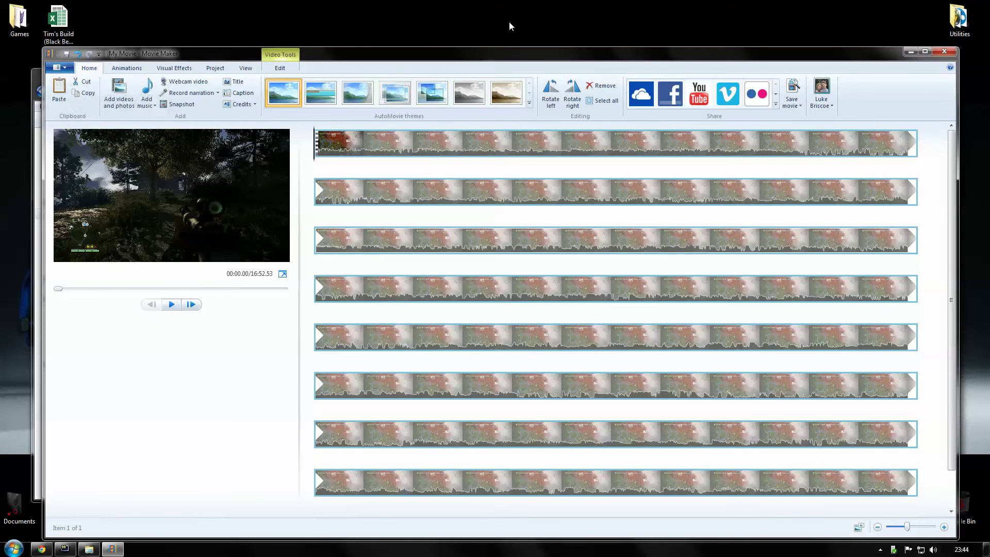
pyautogui.moveTo(451, 56); pyautogui.dragTo(459, 25)
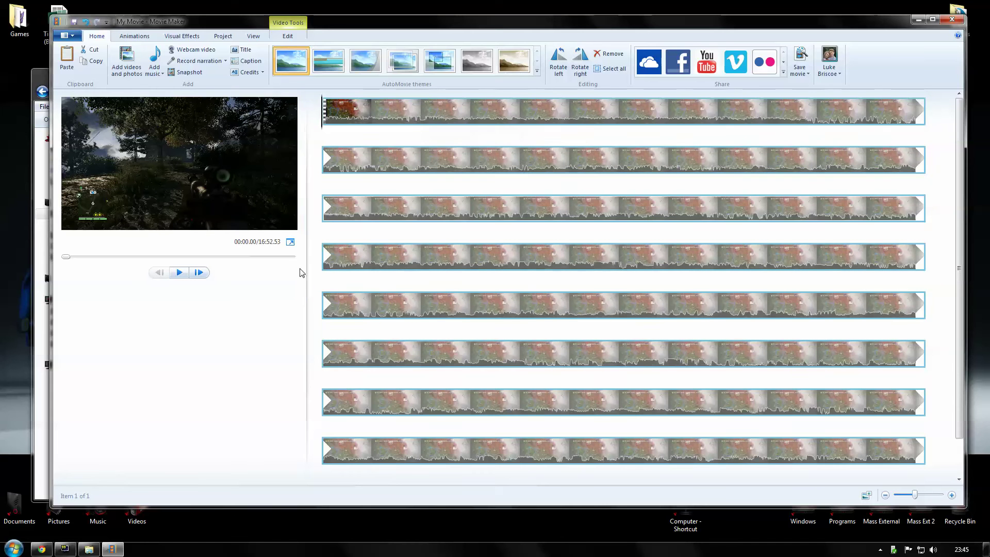
pyautogui.moveTo(305, 257); pyautogui.dragTo(301, 234)
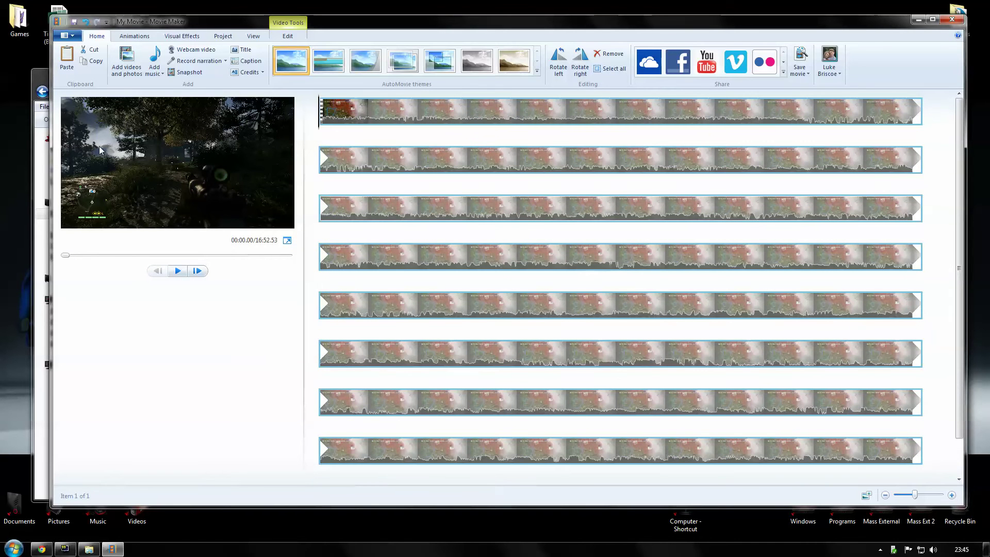
pyautogui.click(67, 35)
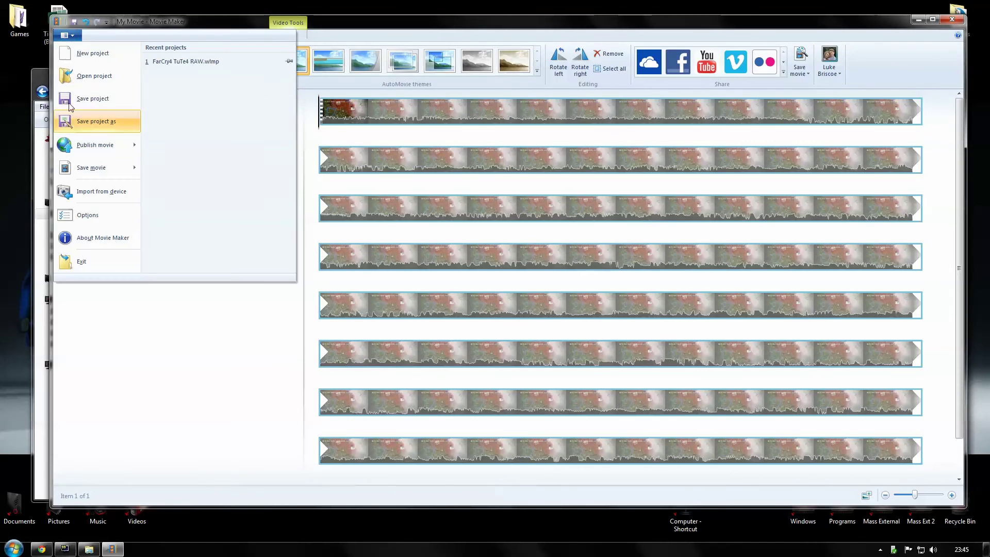
pyautogui.moveTo(138, 171)
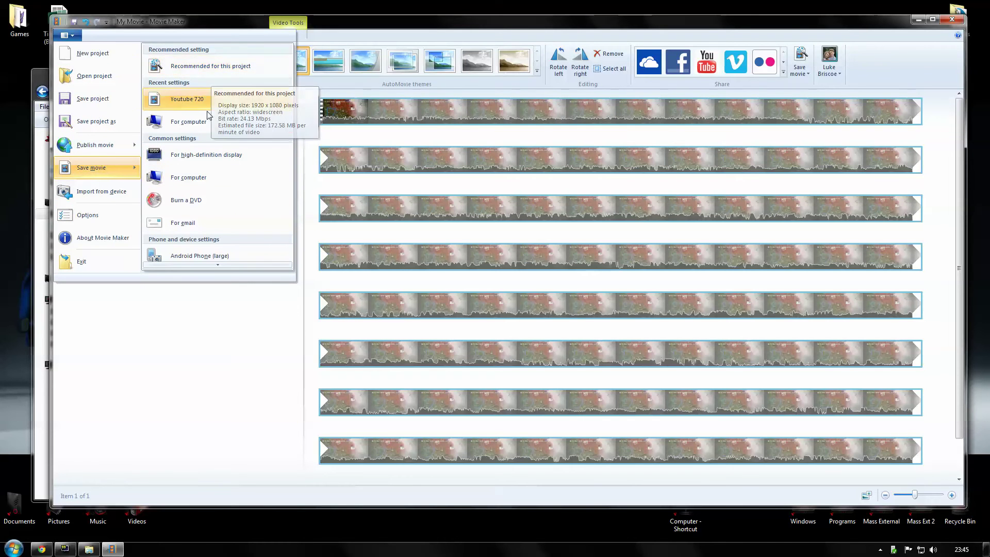
pyautogui.click(84, 92)
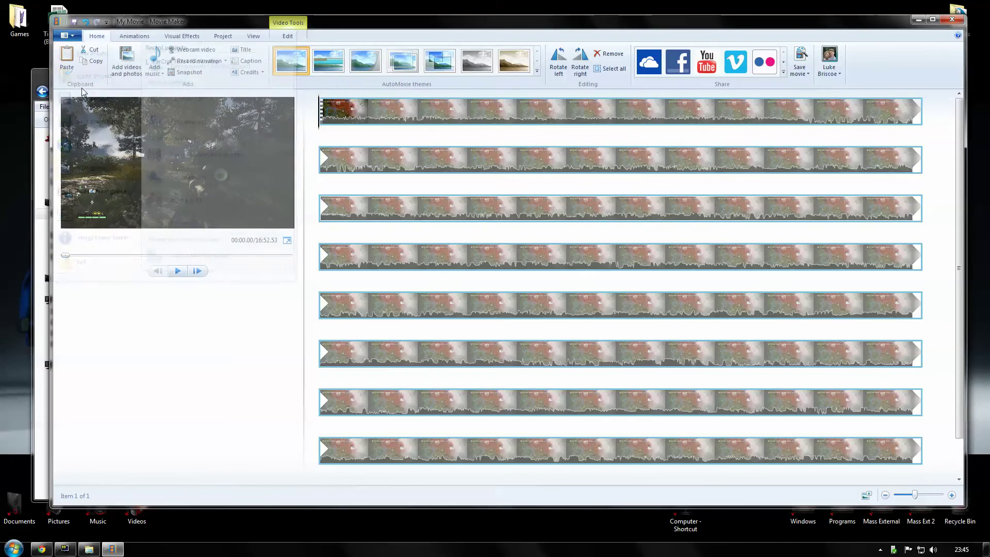
# Step: Start creating a new custom setting for saving the movie and move its dialog nearer the preview
pyautogui.click(72, 36)
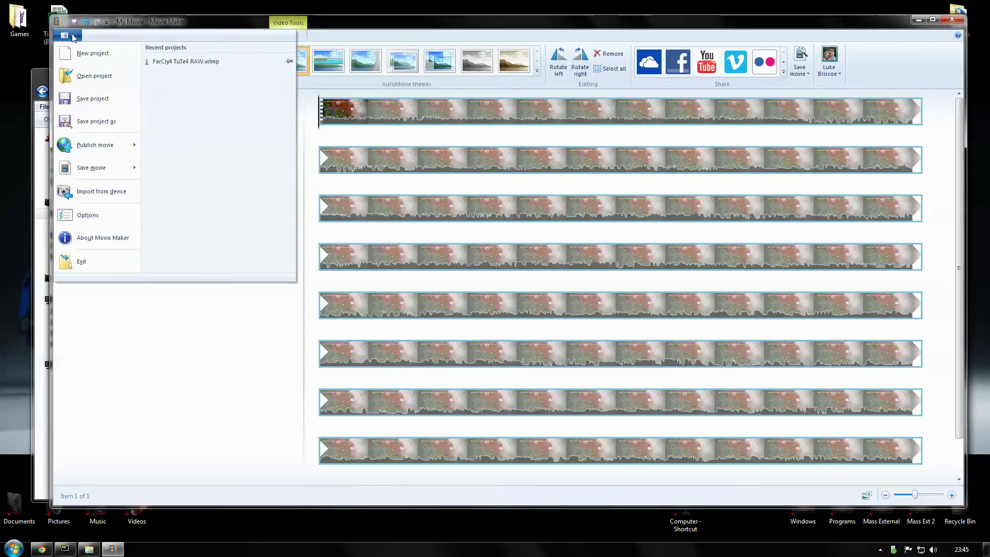
pyautogui.moveTo(128, 166)
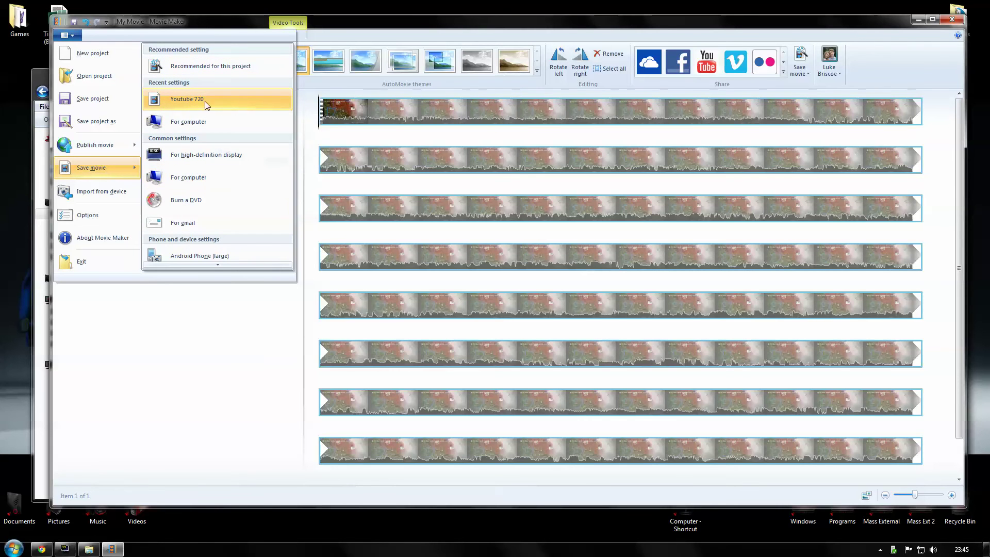
pyautogui.scroll(-5, 219, 265)
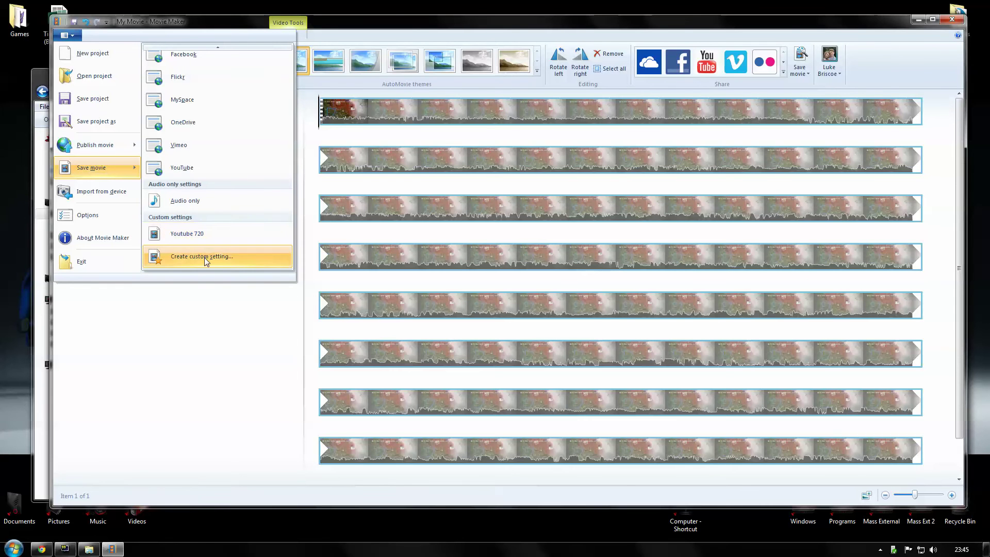
pyautogui.click(204, 258)
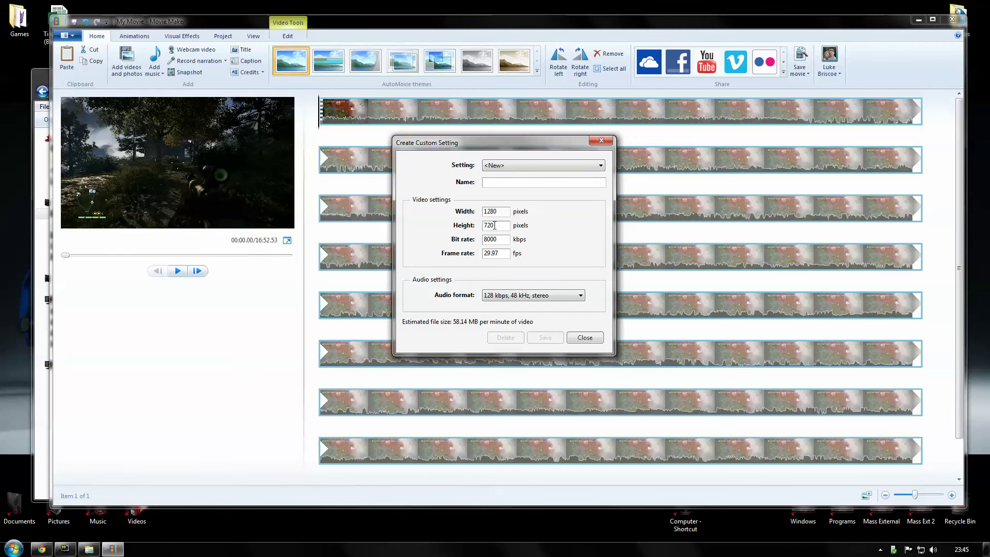
pyautogui.moveTo(485, 139); pyautogui.dragTo(403, 112)
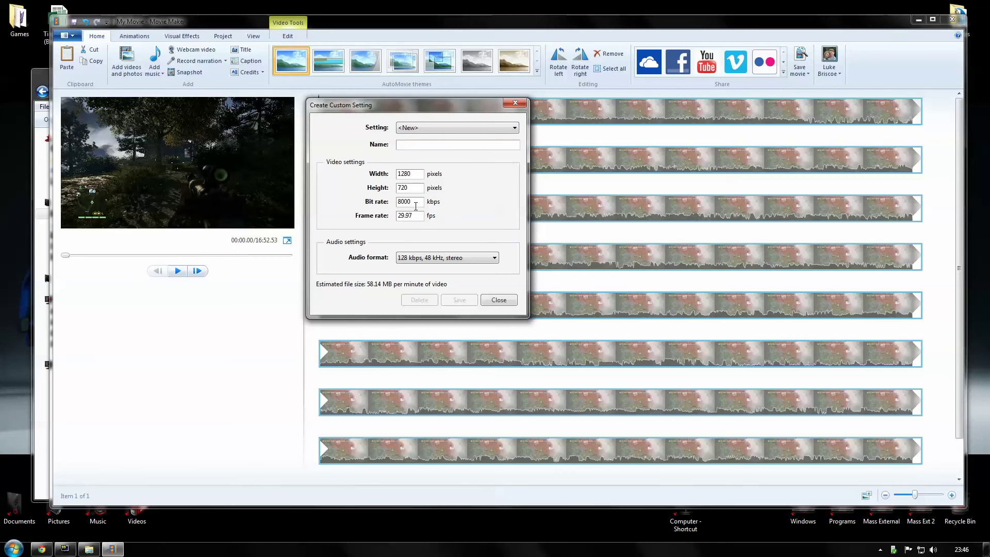
# Step: Set the custom setting's frame rate to 30 fps
pyautogui.moveTo(414, 217); pyautogui.dragTo(352, 216)
pyautogui.press('BackSpace')
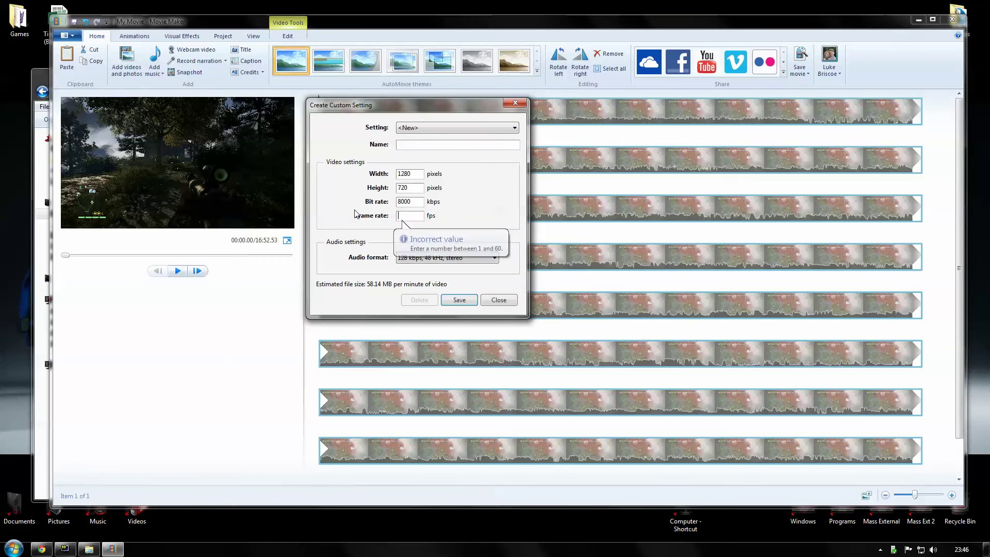
pyautogui.write('30')
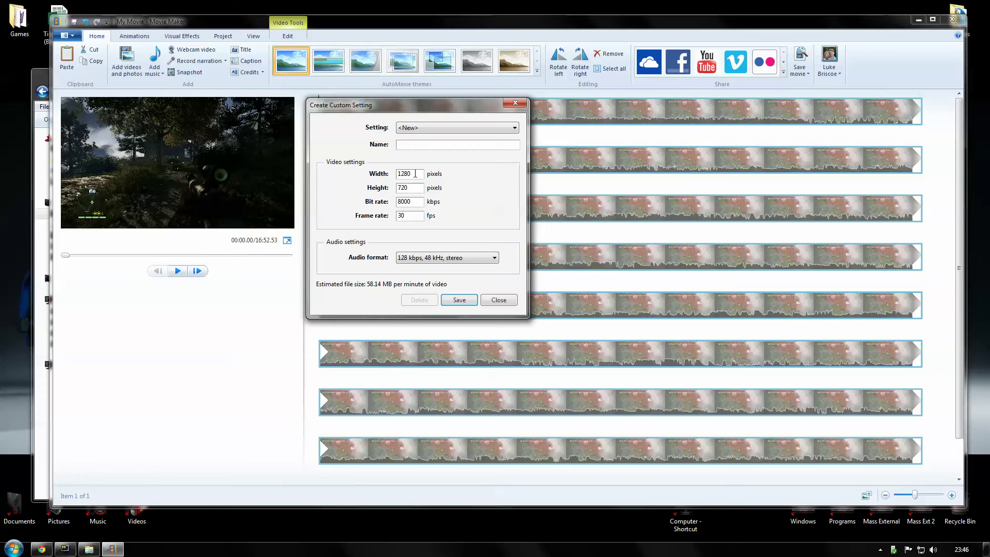
# Step: Set the custom setting's video bit rate to 7000 kbps
pyautogui.click(408, 203)
pyautogui.press('BackSpace')
pyautogui.press('BackSpace')
pyautogui.press('BackSpace')
pyautogui.press('BackSpace')
pyautogui.write('7')
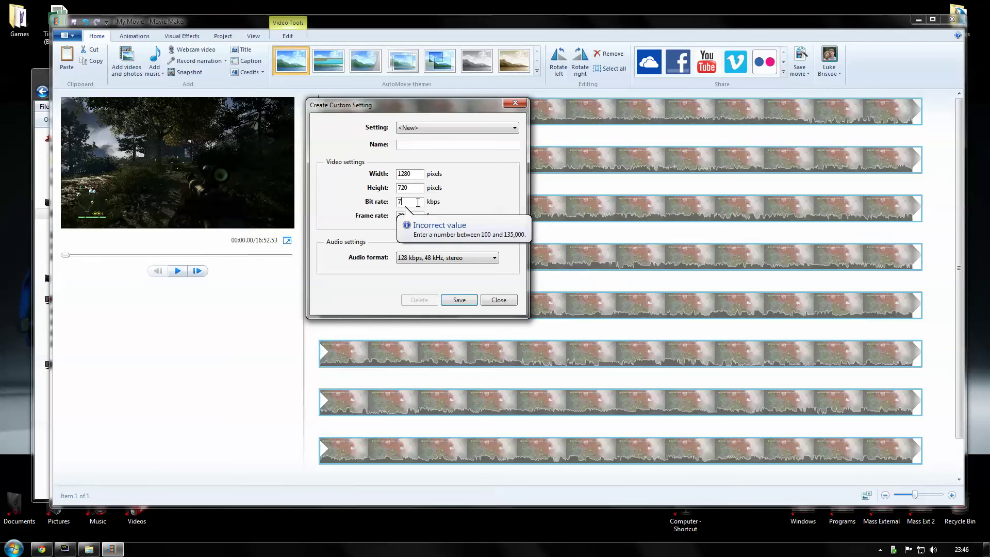
pyautogui.write('000')
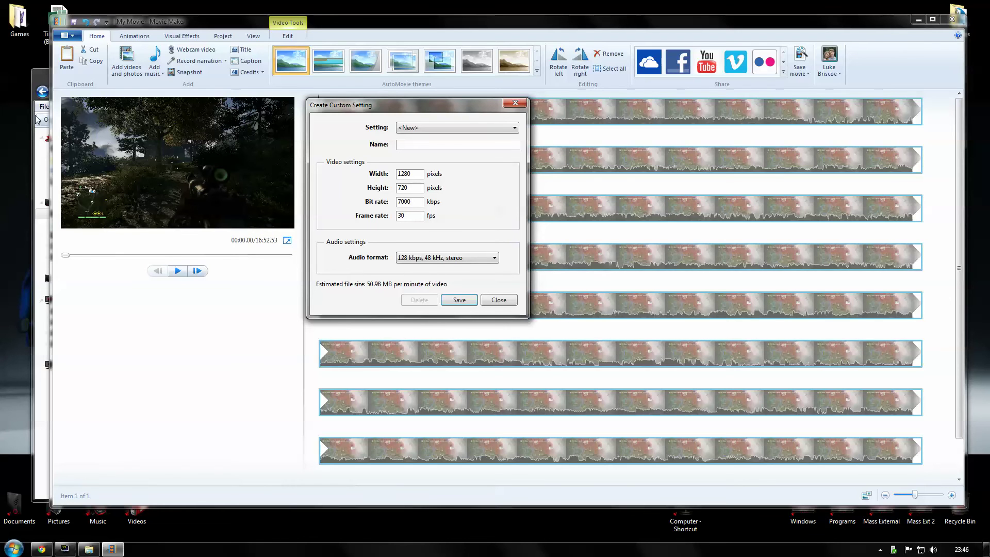
# Step: Minimize the Fraps folder window, name the custom setting Yotgraefaw and close its dialog without saving the setting
pyautogui.click(48, 75)
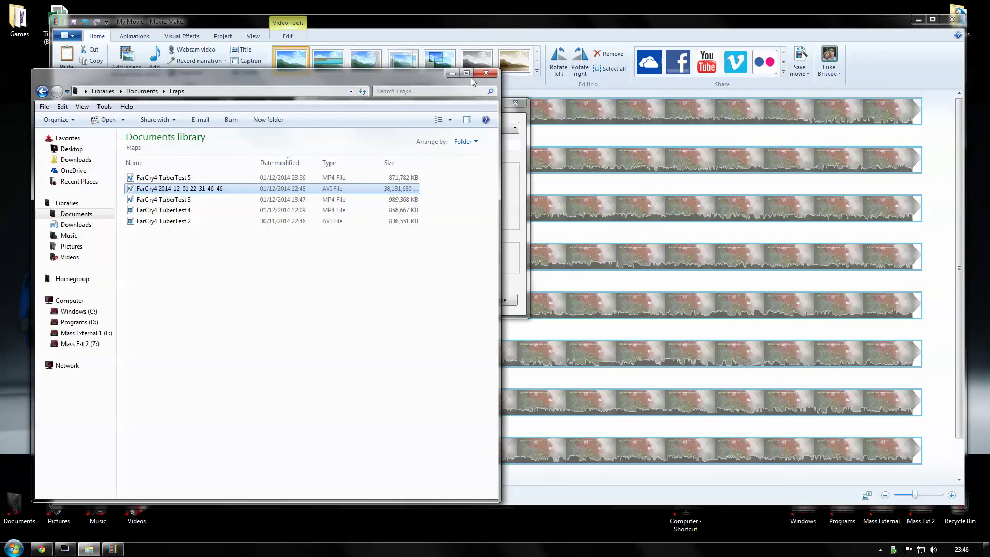
pyautogui.click(452, 74)
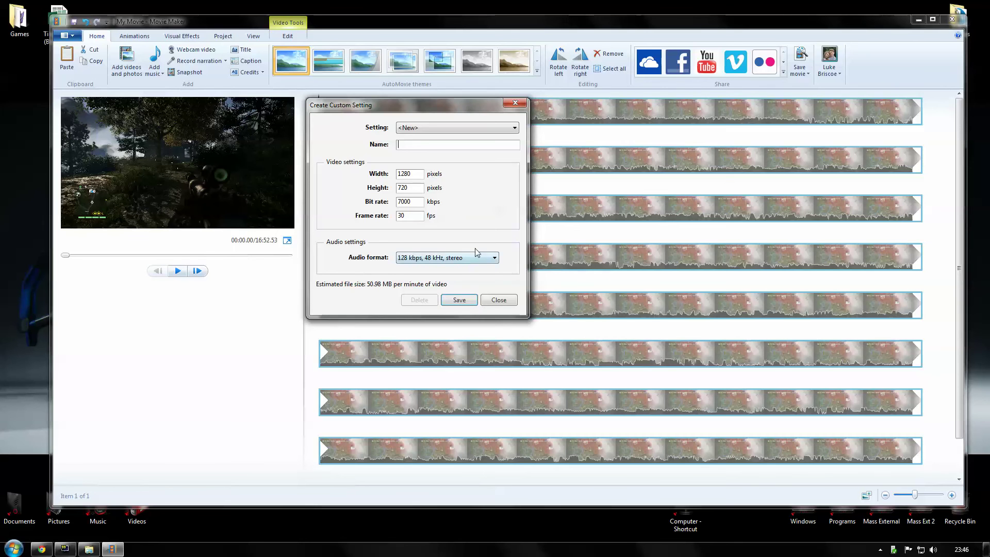
pyautogui.write('Yotgraefaw')
pyautogui.click(495, 300)
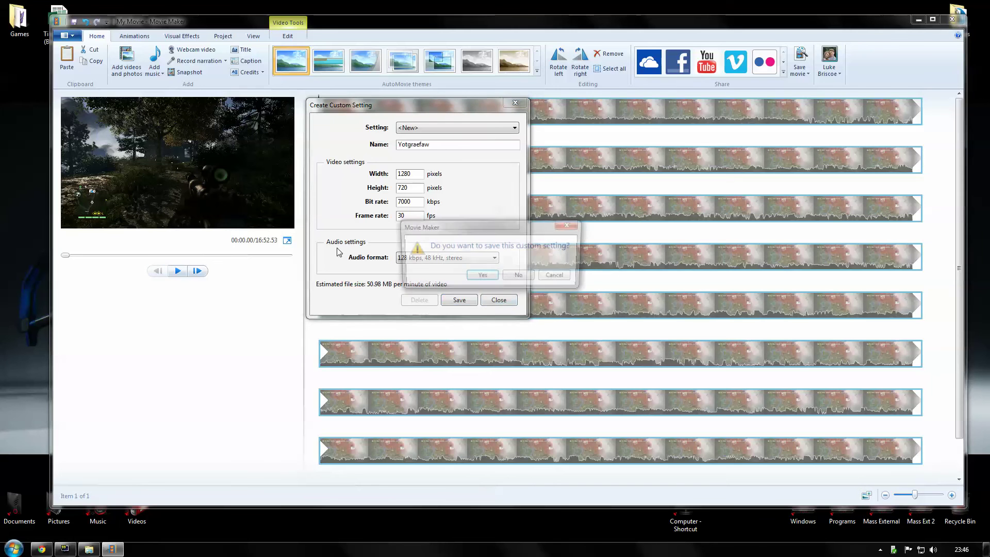
pyautogui.click(525, 282)
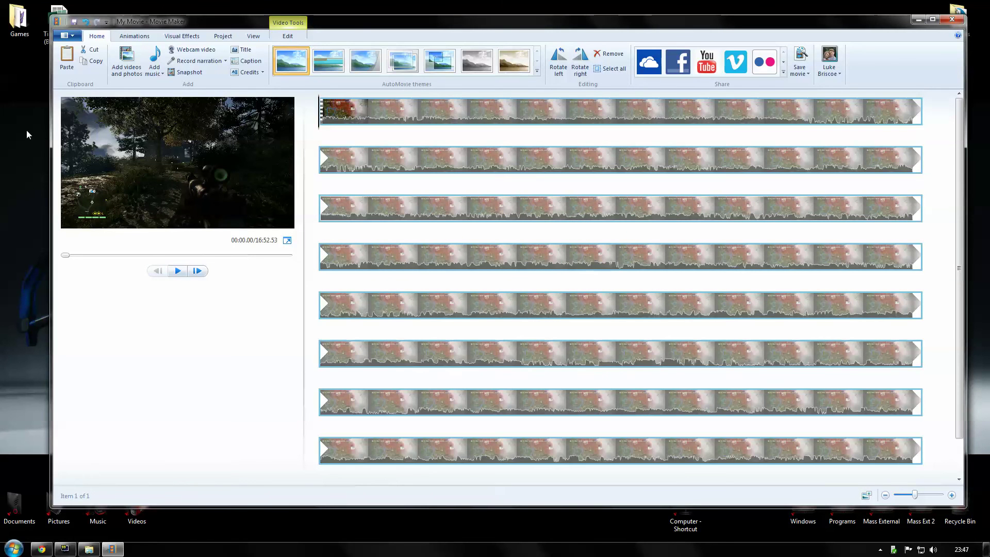
# Step: Start saving the movie with the custom Youtube 720 setting
pyautogui.click(67, 35)
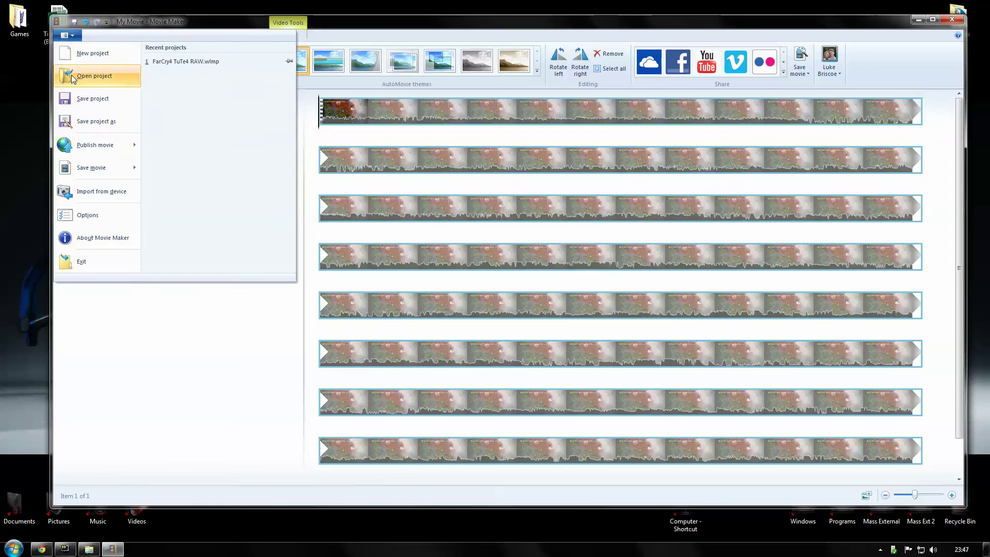
pyautogui.moveTo(132, 176)
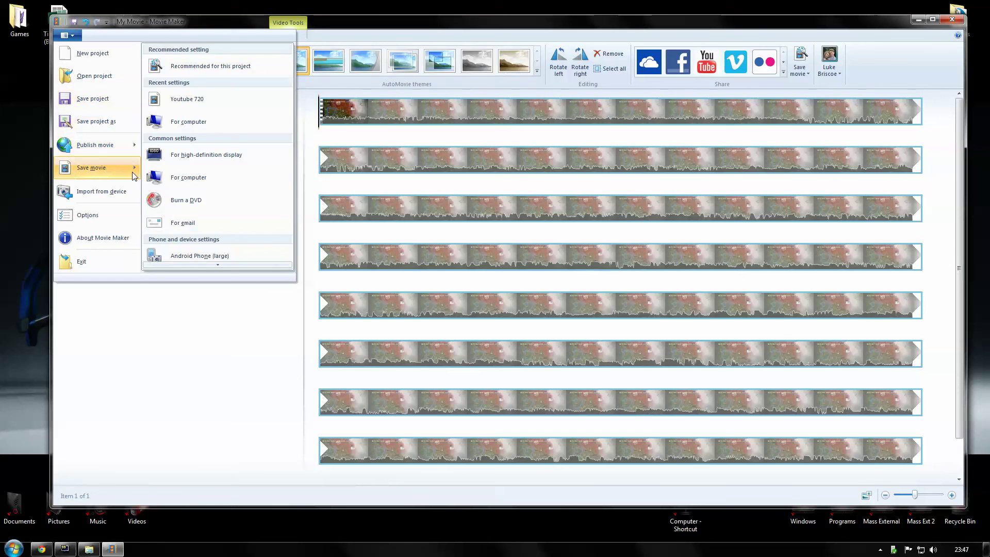
pyautogui.click(186, 99)
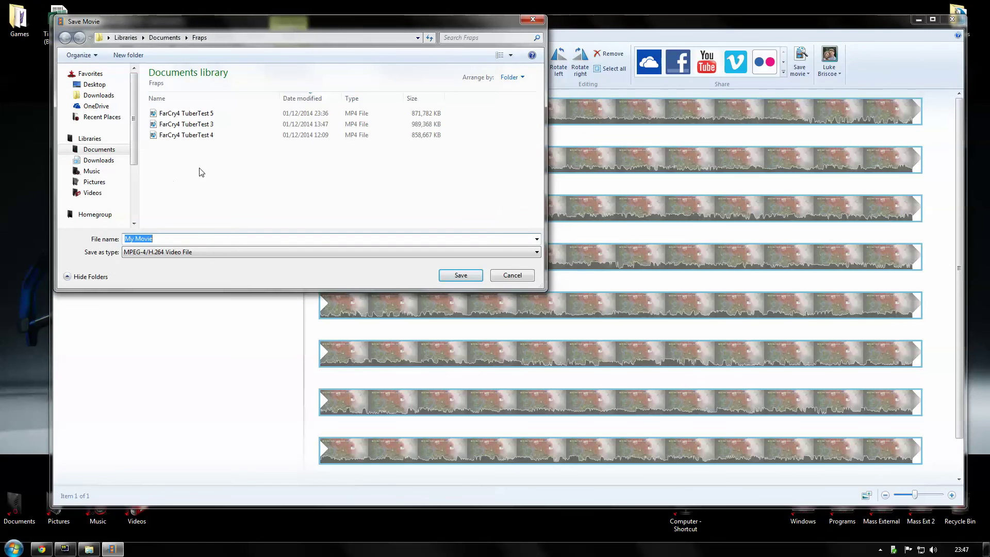
# Step: Try to save the movie as FarCry4 TuberTest 5.mp4, declining to replace the existing file and cancelling the save
pyautogui.press('BackSpace')
pyautogui.write('Fa')
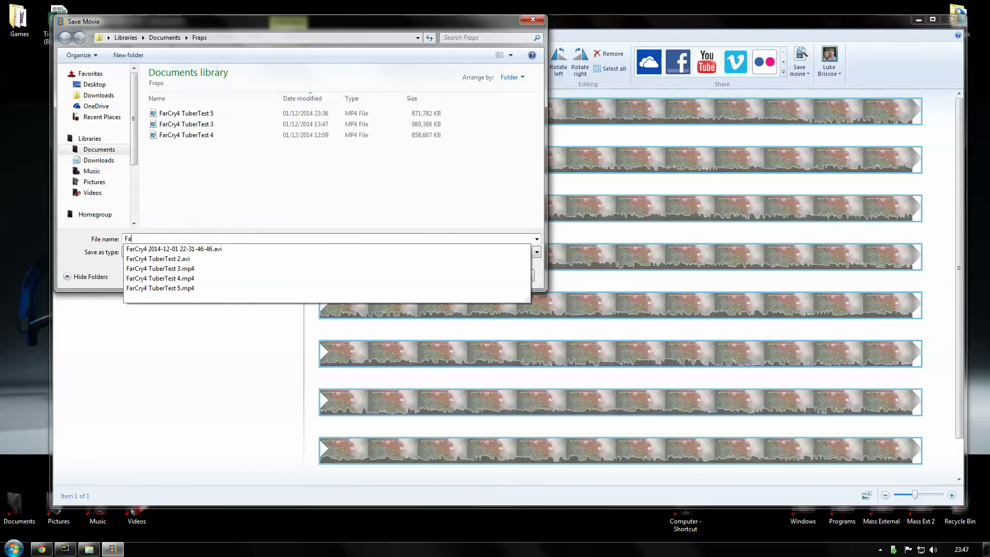
pyautogui.press('Down')
pyautogui.press('Down')
pyautogui.press('Down')
pyautogui.press('Down')
pyautogui.press('Down')
pyautogui.press('Return')
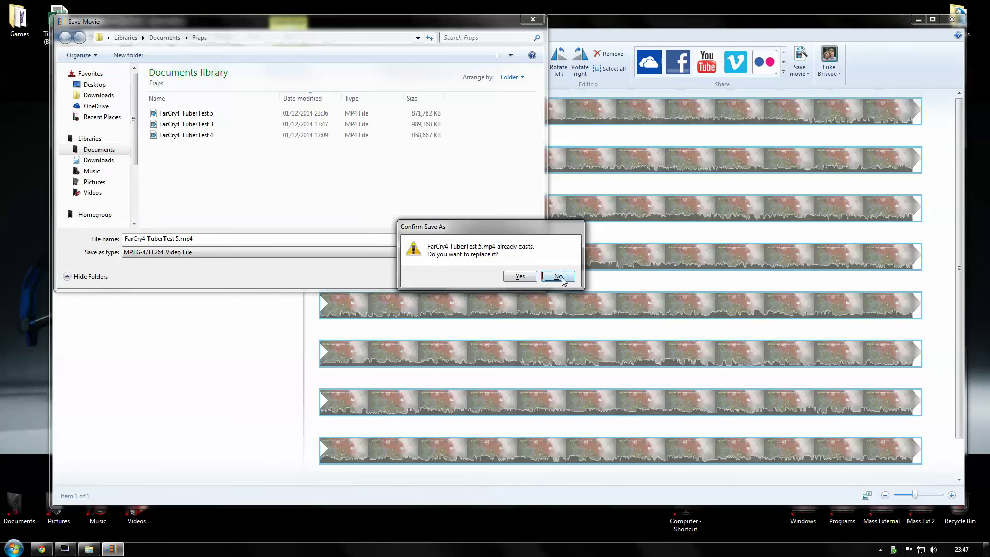
pyautogui.click(558, 277)
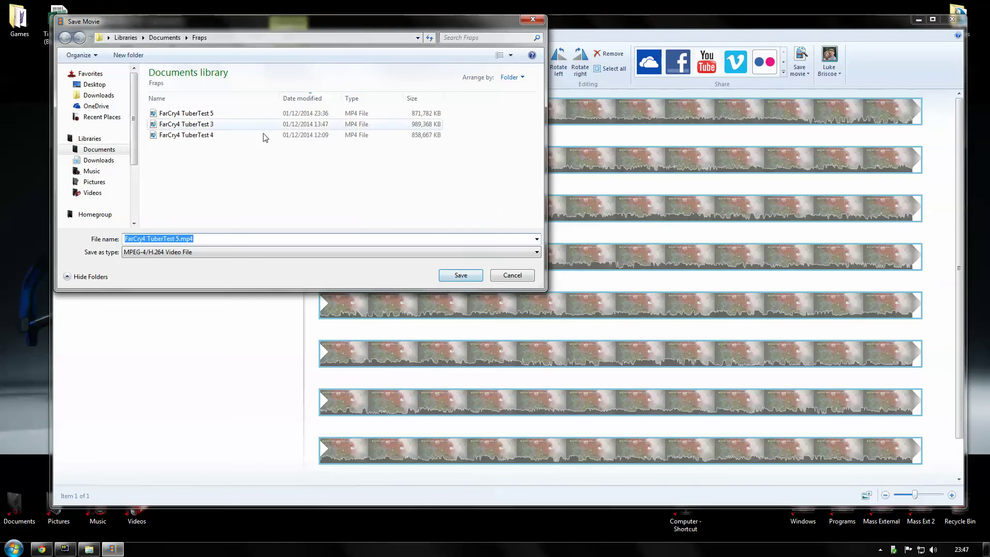
pyautogui.click(530, 21)
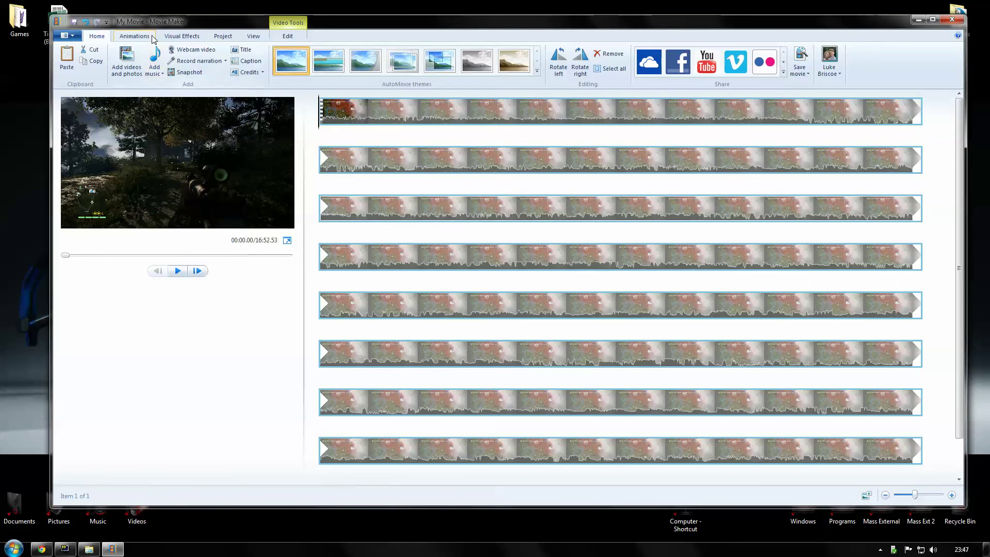
# Step: Close Movie Maker and bring up the Fraps folder window
pyautogui.click(953, 20)
pyautogui.click(545, 262)
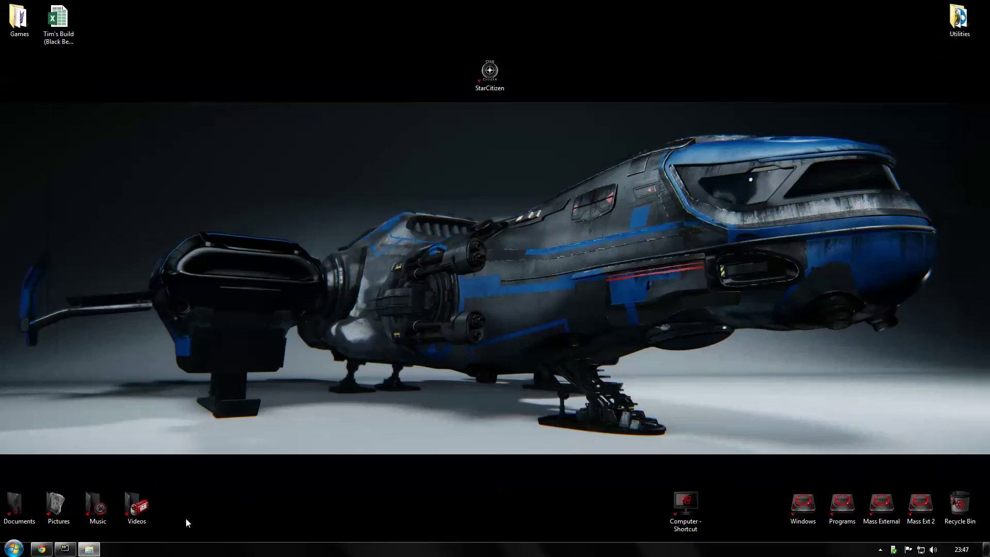
pyautogui.click(93, 550)
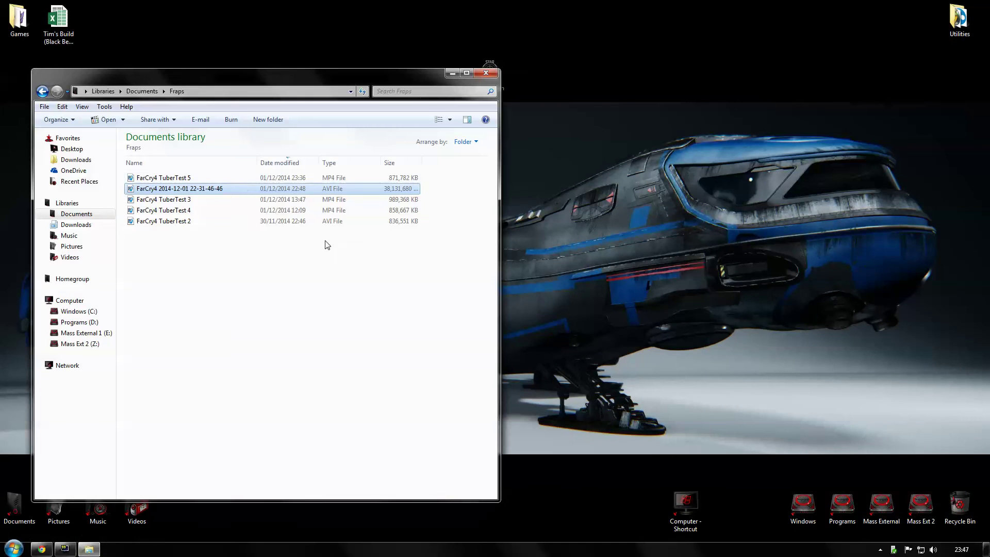
# Step: Play the FarCry4 TuberTest 5 video from the Fraps folder, pause it to check the picture and close the player
pyautogui.doubleClick(238, 178)
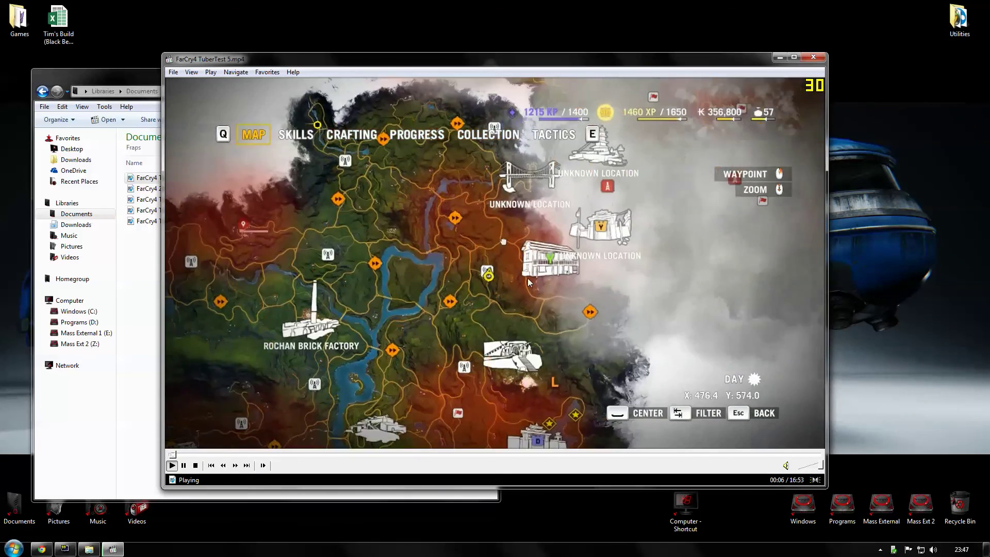
pyautogui.click(494, 305)
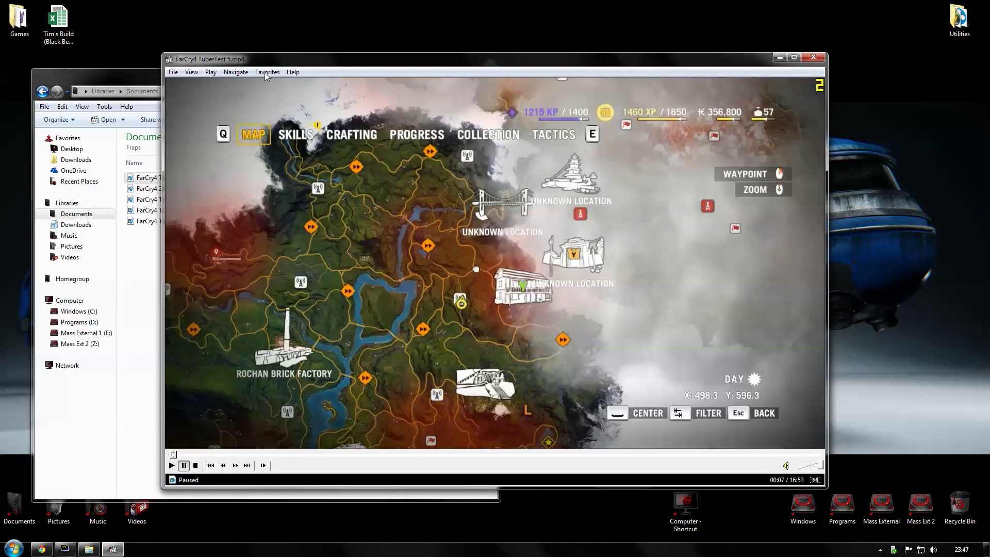
pyautogui.moveTo(292, 58); pyautogui.dragTo(269, 57)
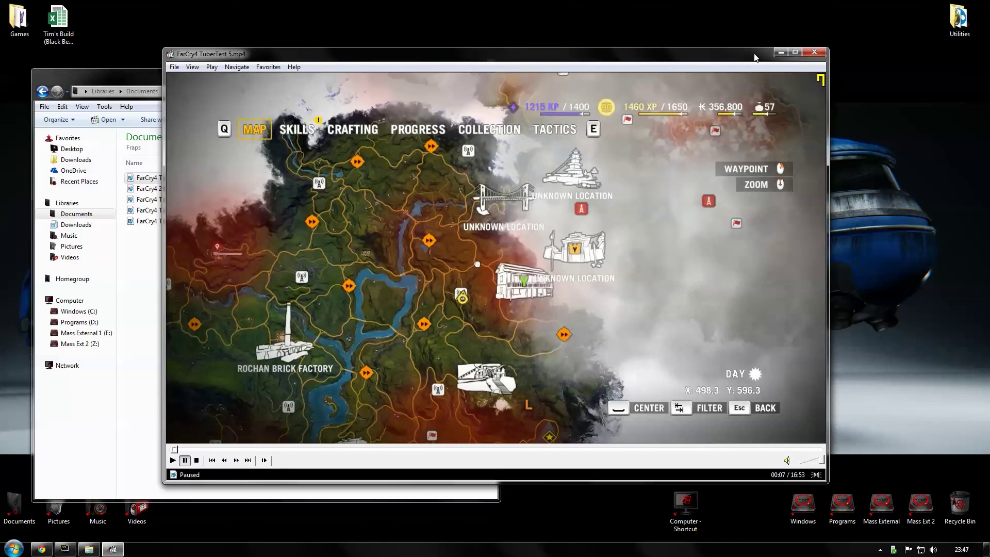
pyautogui.click(814, 52)
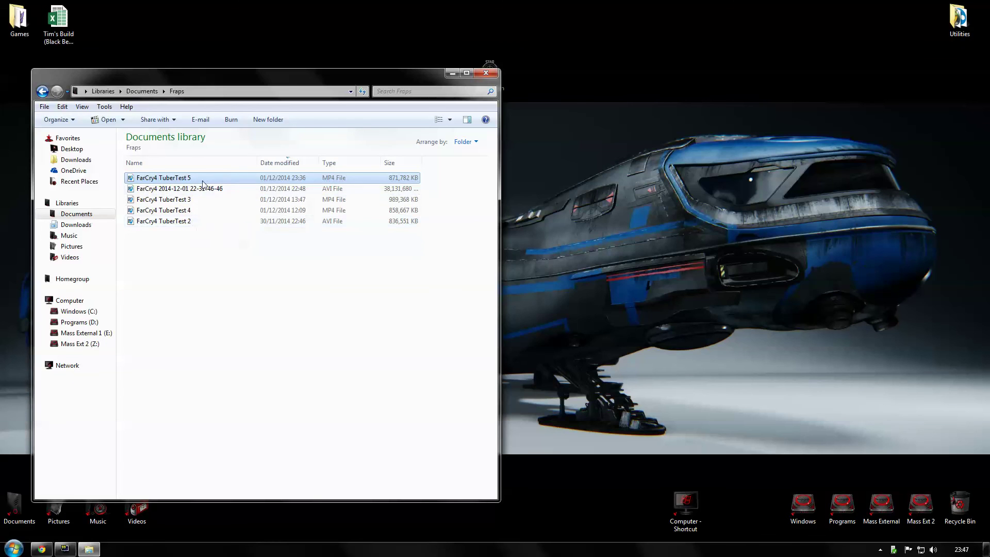
pyautogui.click(220, 190)
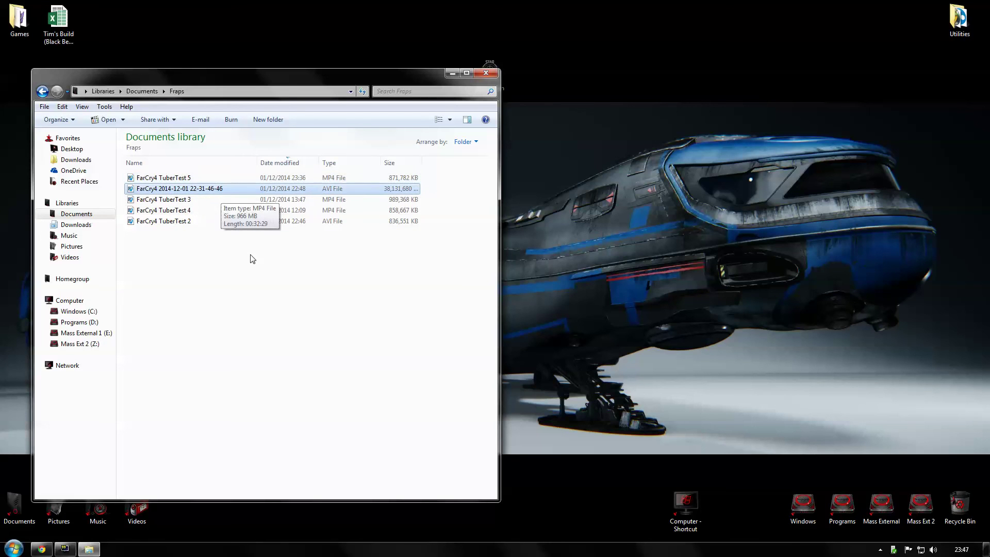
pyautogui.press('Delete')
pyautogui.press('Escape')
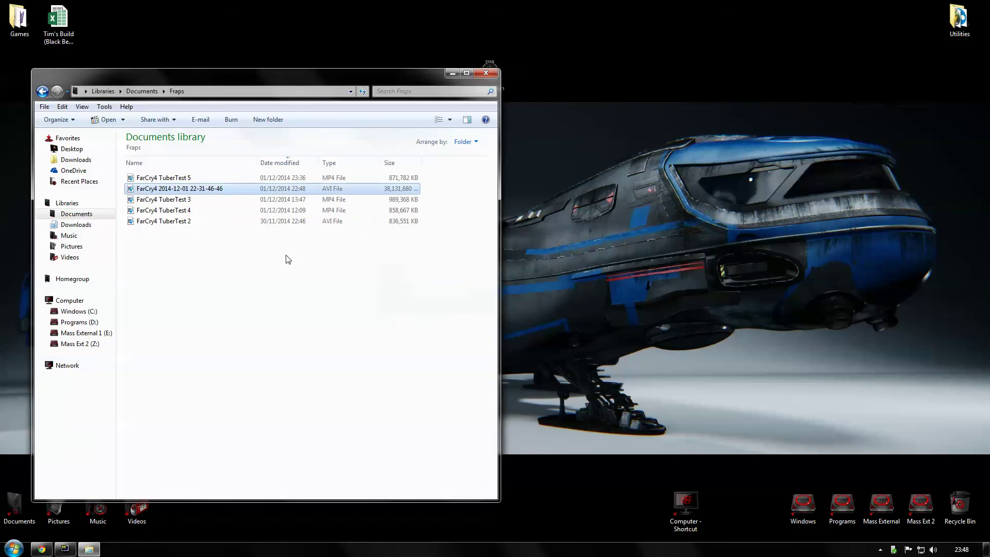
pyautogui.click(274, 176)
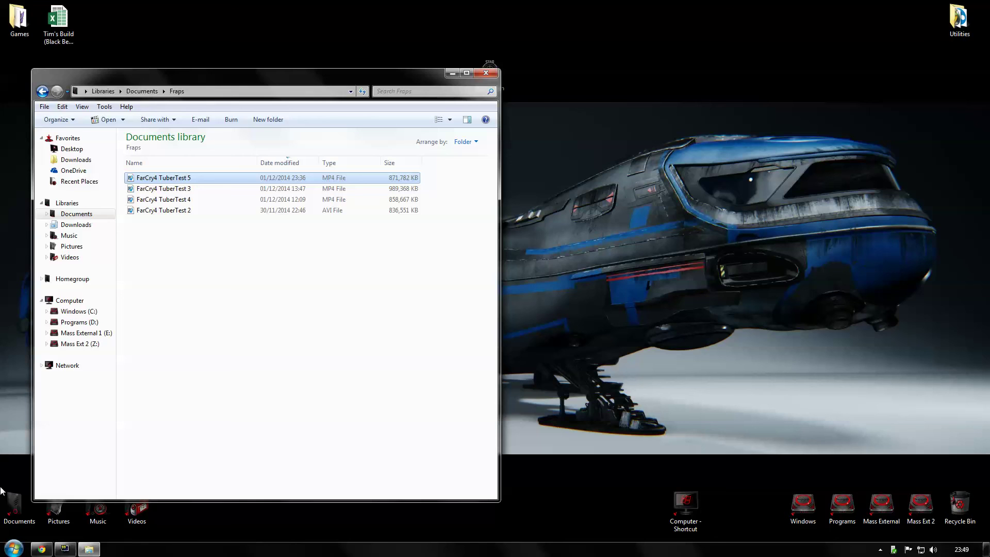
pyautogui.click(13, 548)
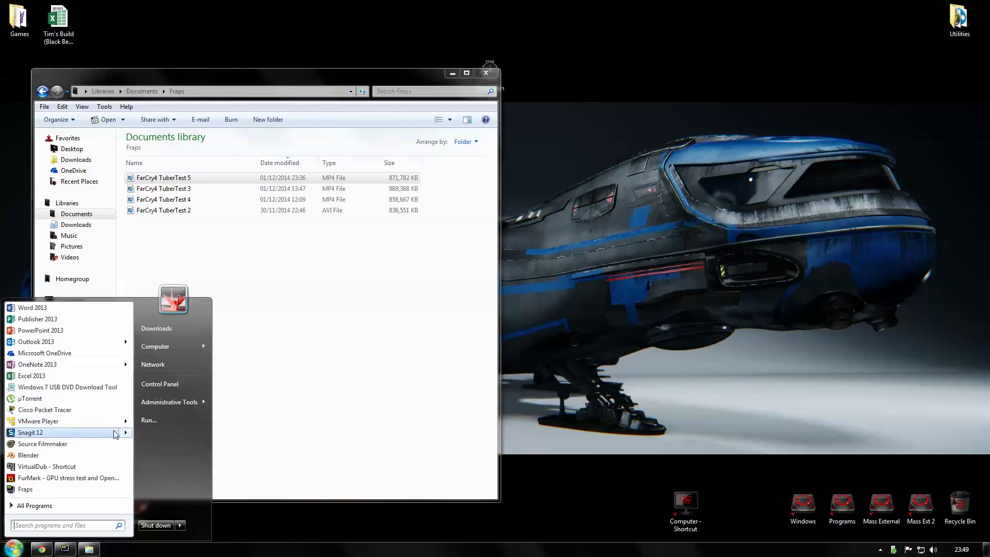
pyautogui.click(304, 387)
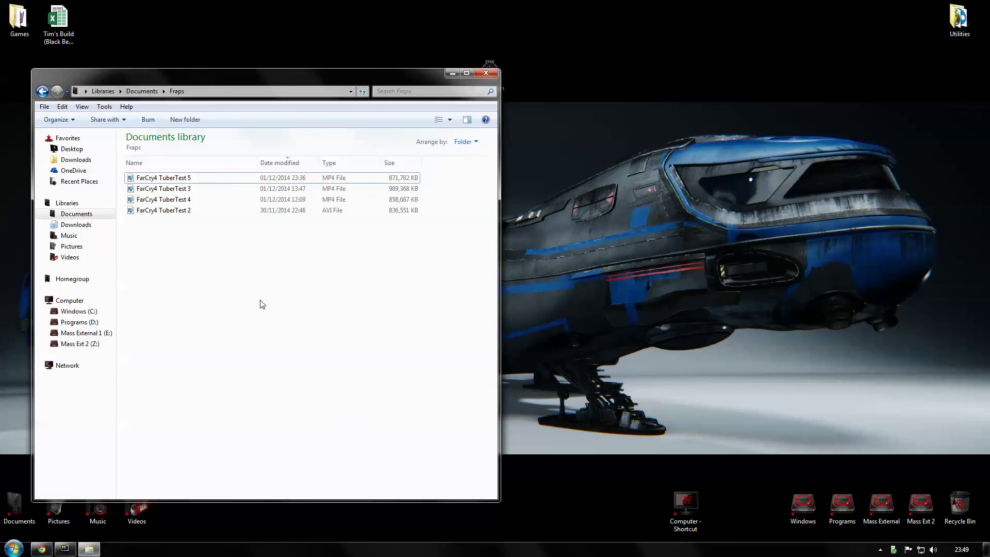
# Step: Reopen the FarCry4 TuberTest 5 video, pause it at the start and close the player
pyautogui.click(316, 179)
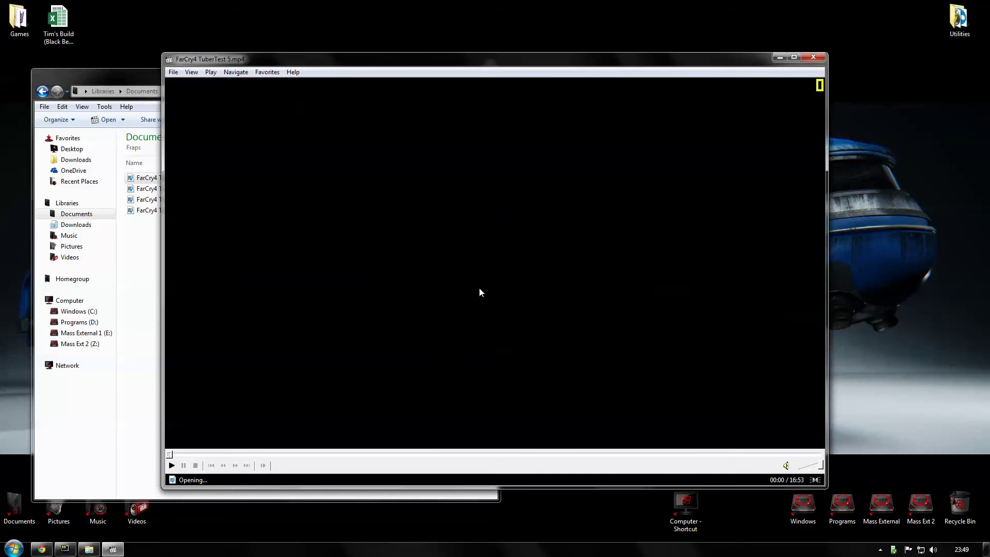
pyautogui.click(357, 346)
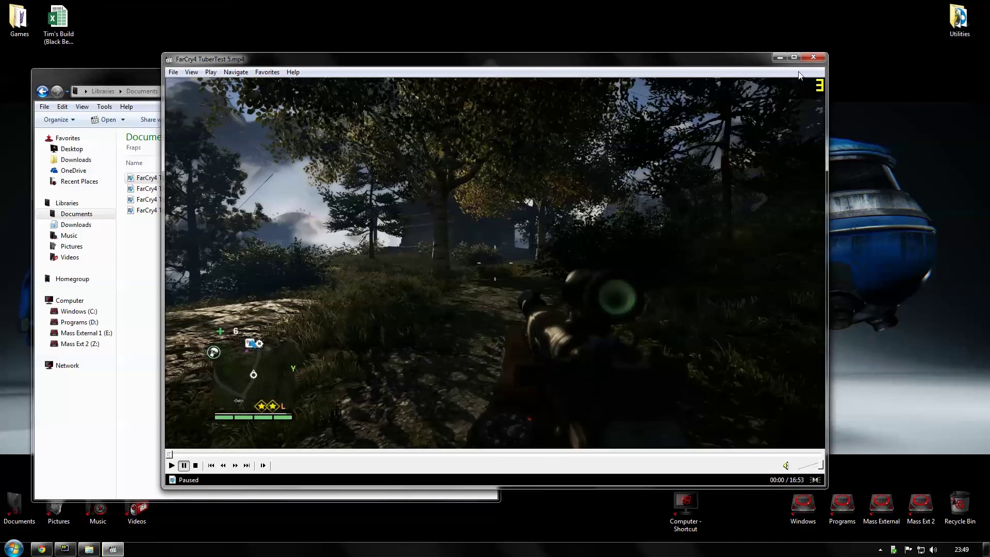
pyautogui.click(813, 57)
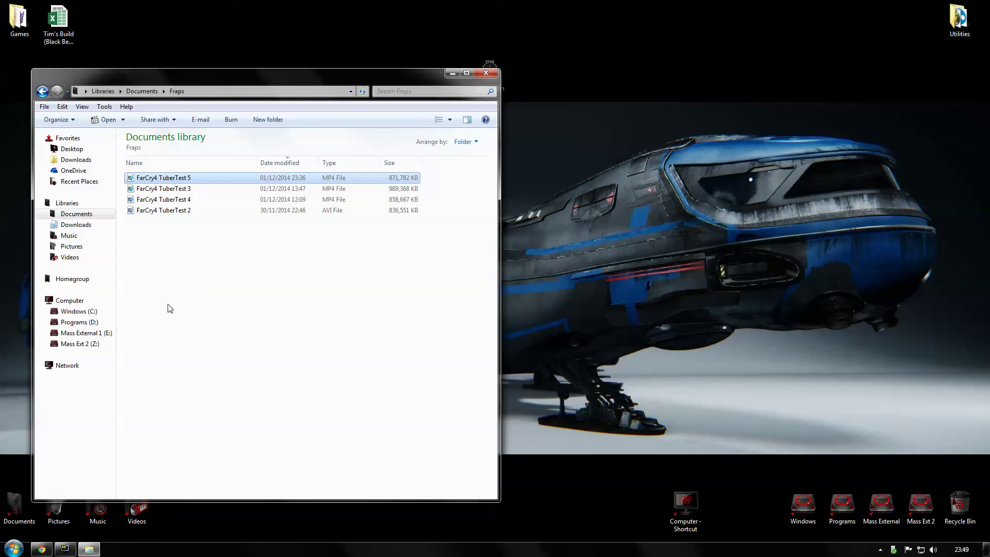